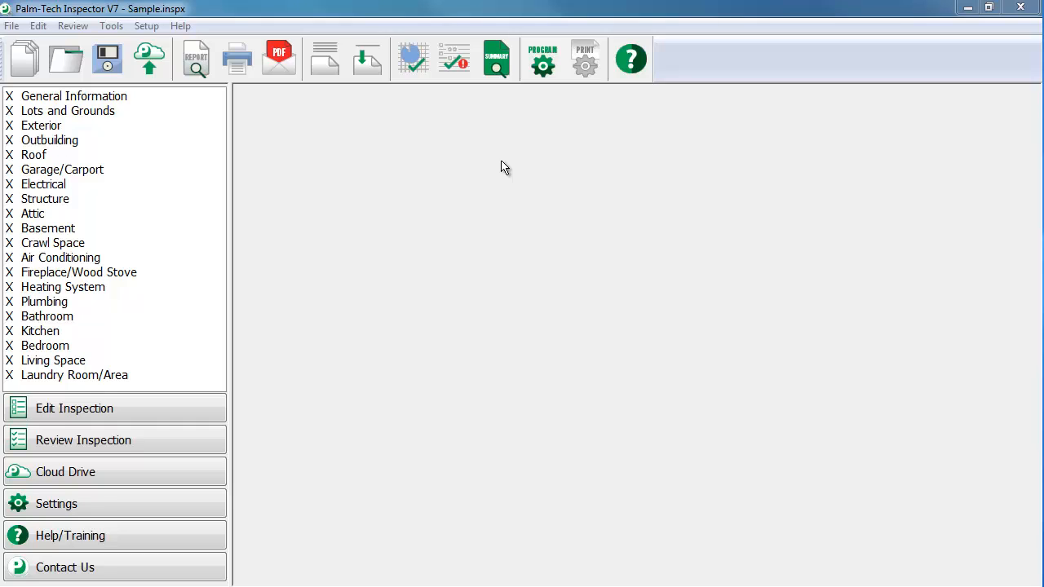
Add a new category named Inspection Agreement, not copied from another, without line numbers and ratings, inserted at the top
click(111, 26)
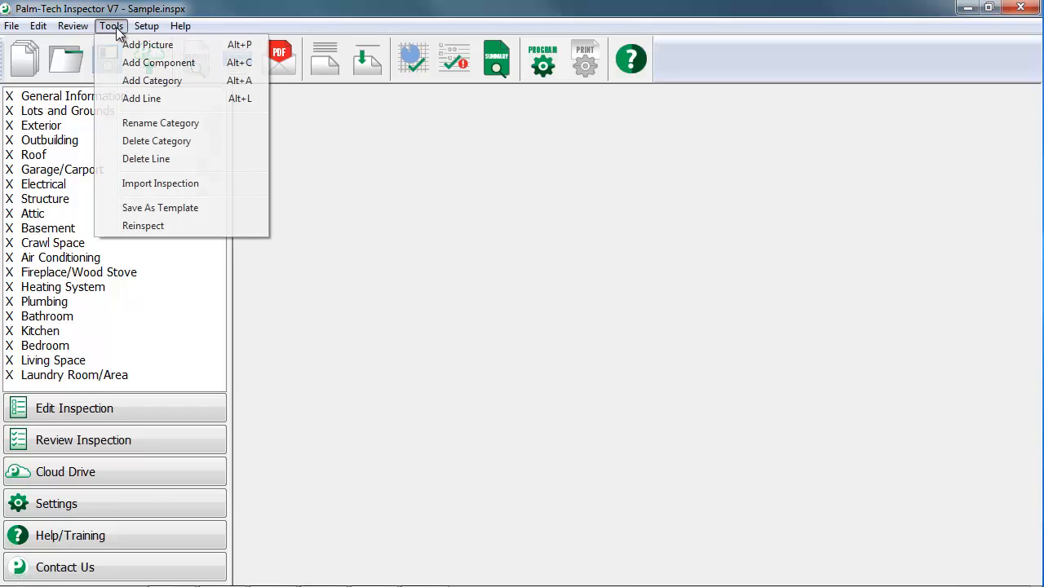
click(132, 81)
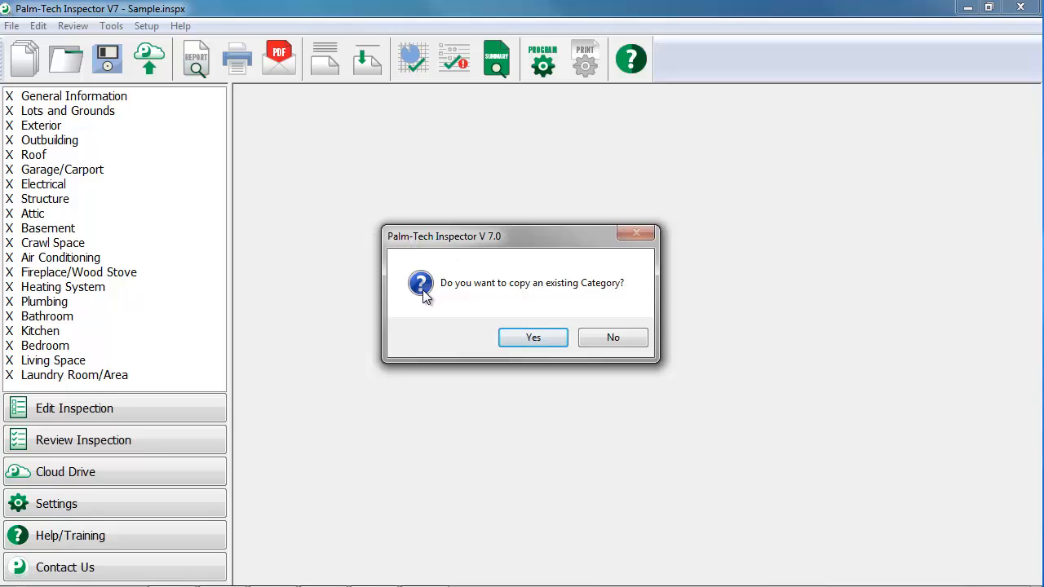
click(641, 338)
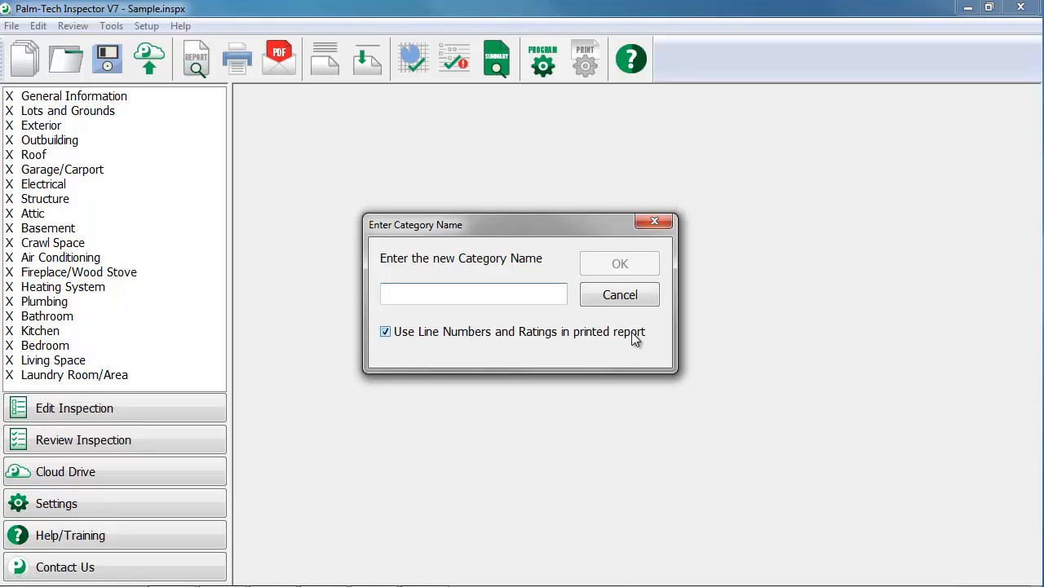
text(Inspection )
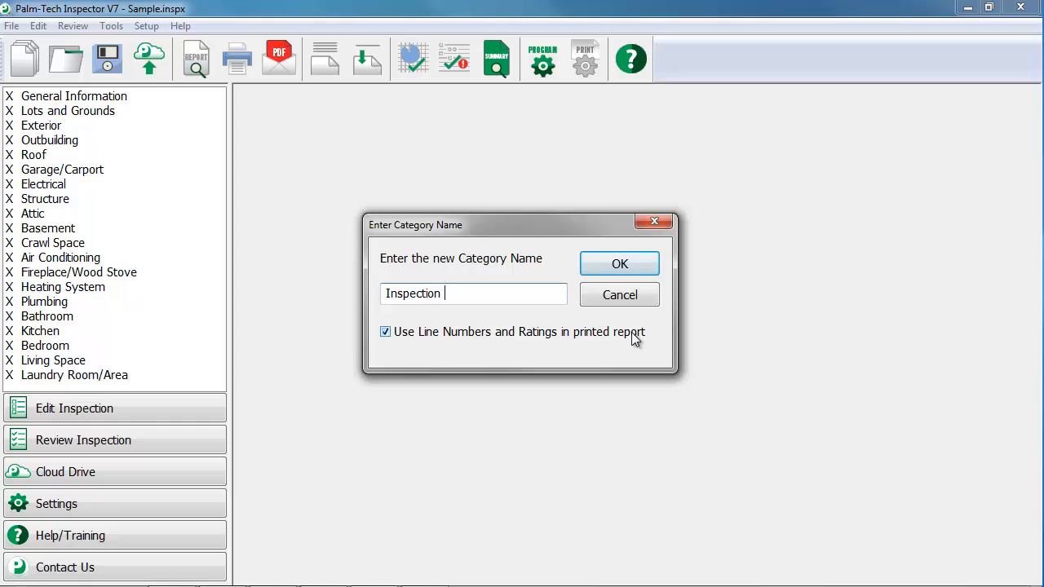
text(Arreement)
click(386, 333)
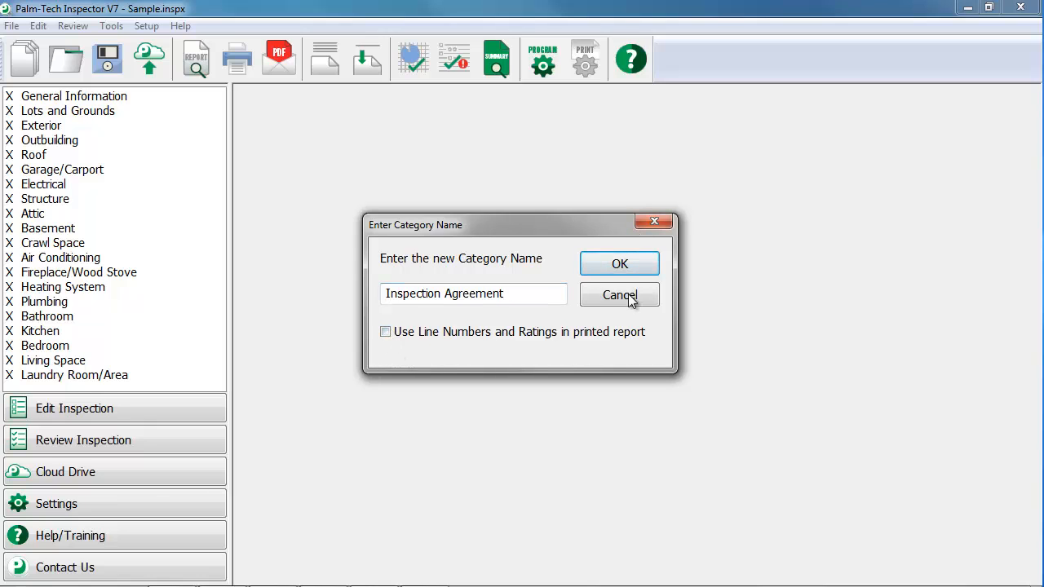
click(640, 267)
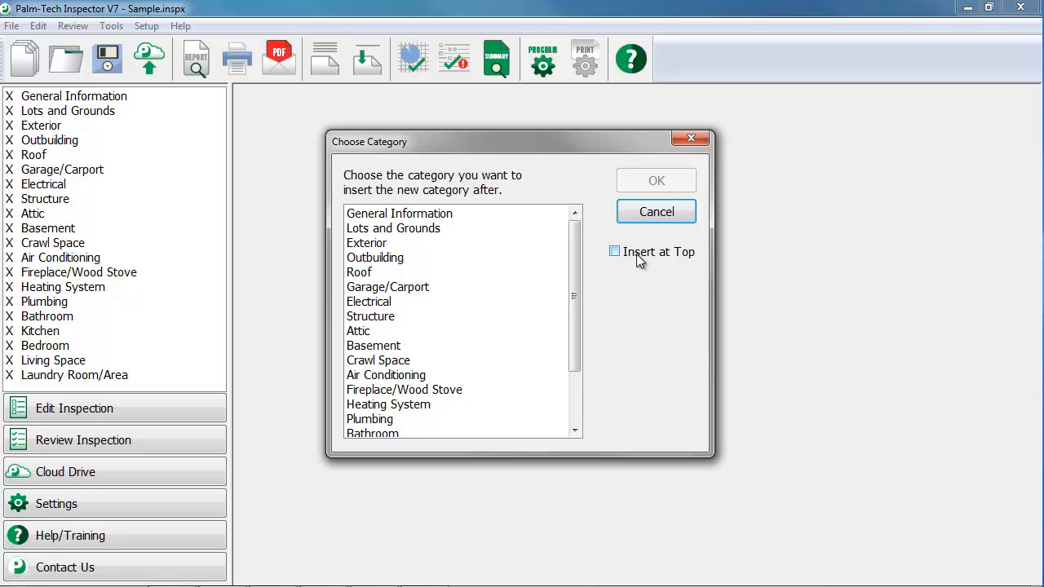
click(615, 253)
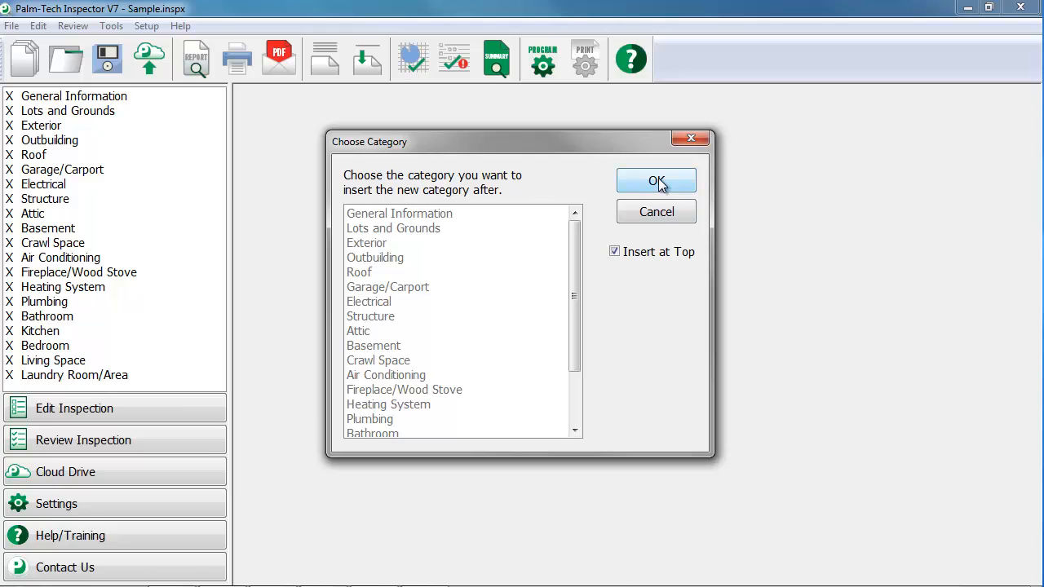
click(658, 182)
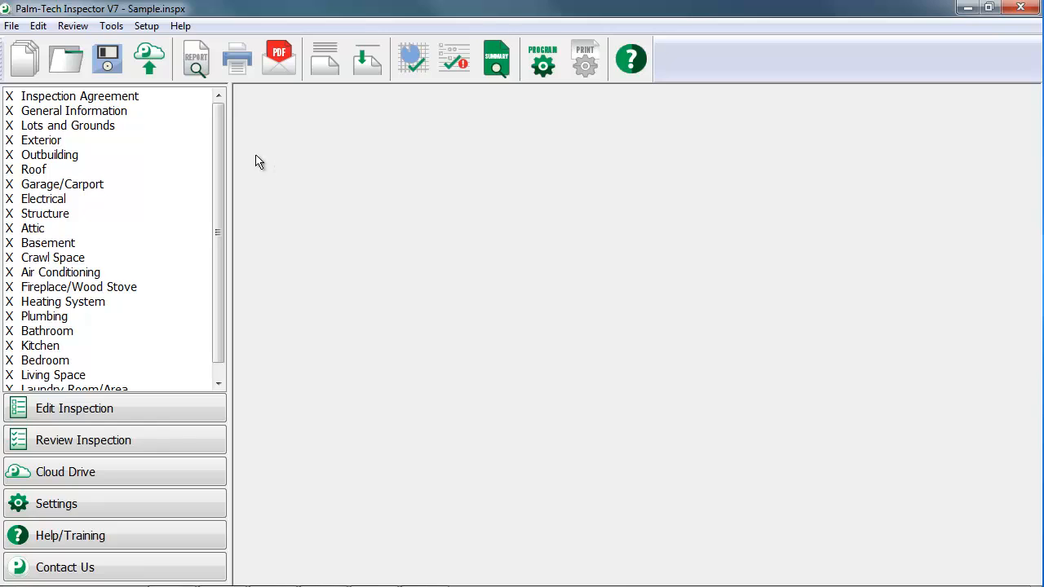
Add the Inspection Agreement component at the top of the Inspection Agreement category
click(131, 96)
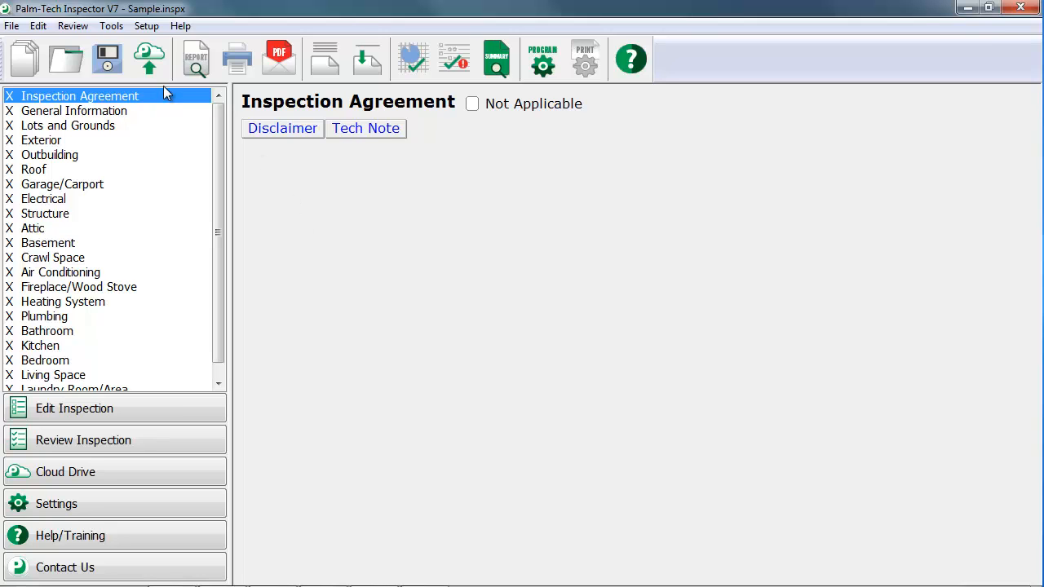
click(112, 27)
click(114, 61)
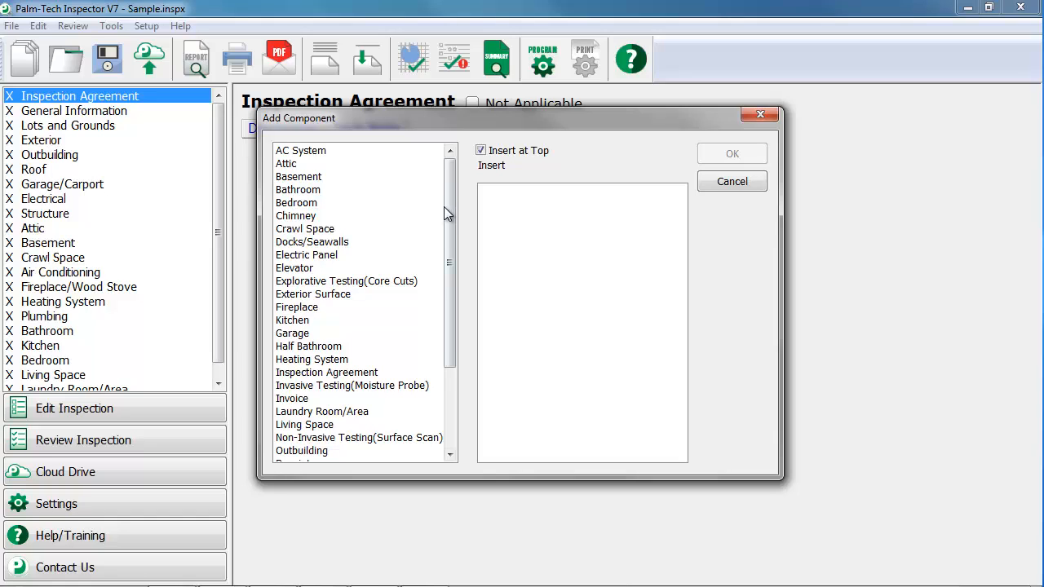
click(371, 373)
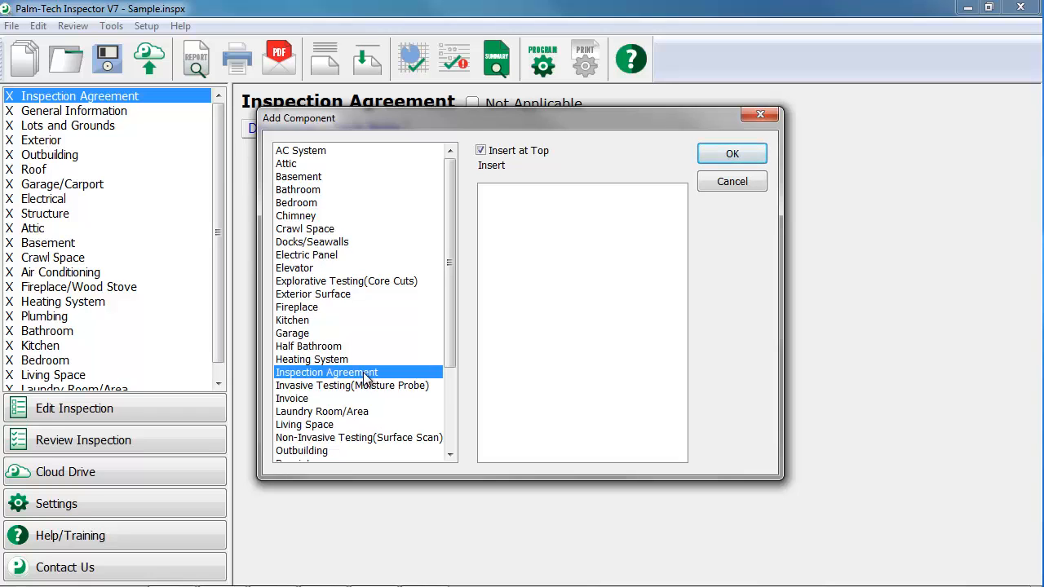
click(708, 160)
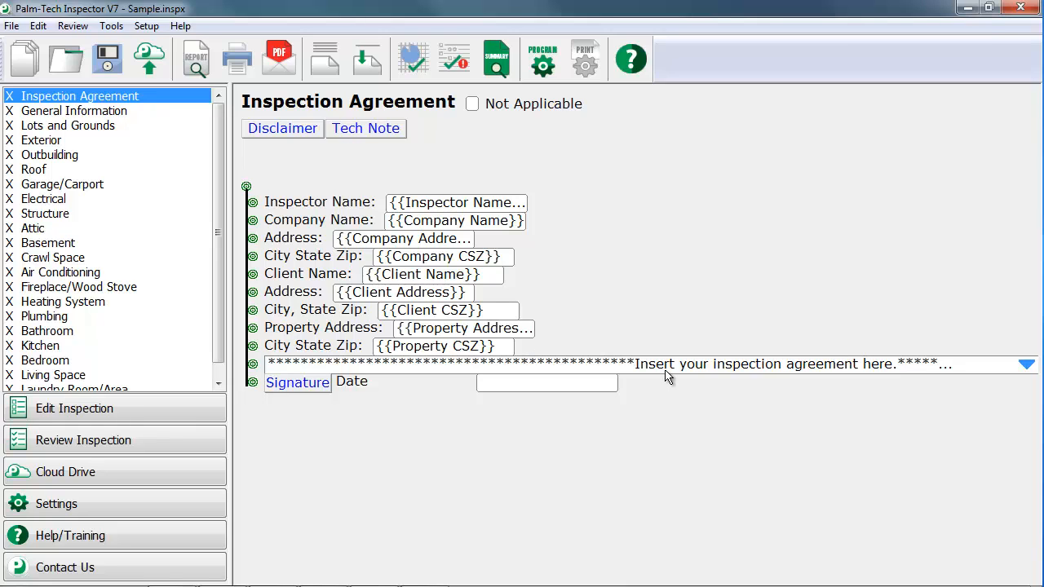
Replace the placeholder text in the inspection agreement note with "This is our agreement"
double_click(379, 369)
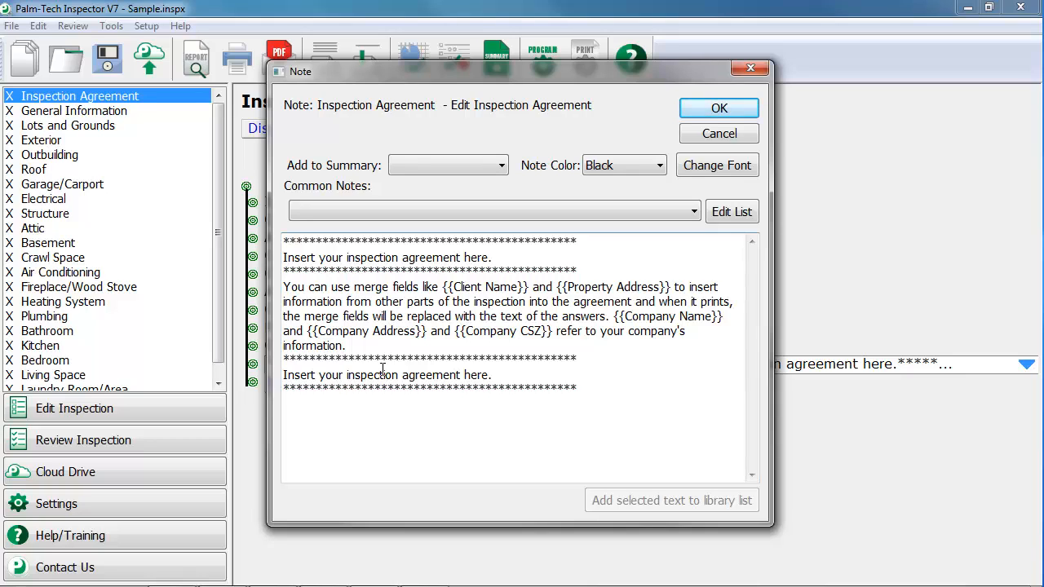
drag(604, 389, 266, 237)
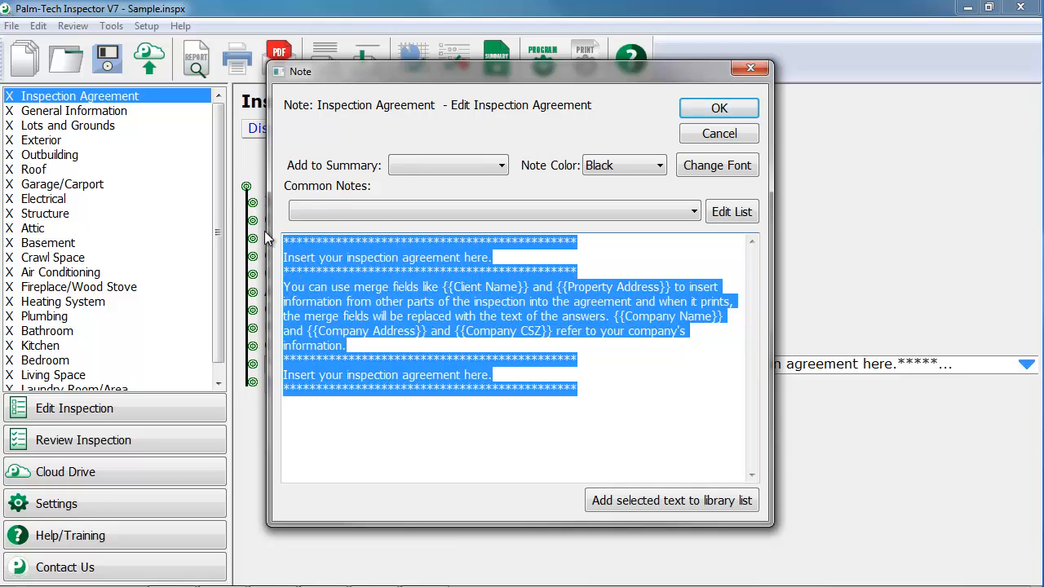
key(Delete)
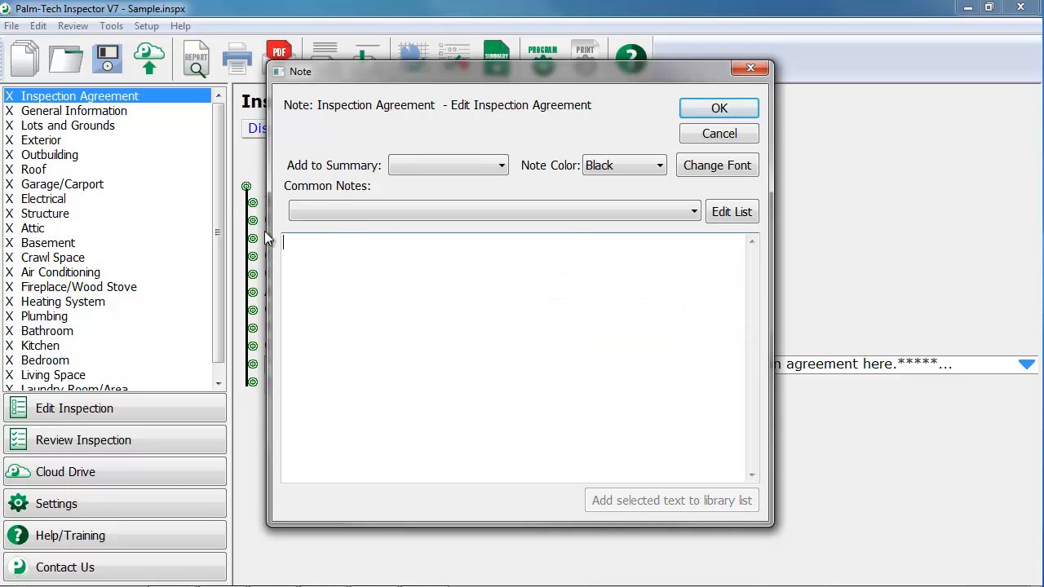
text(This is our a)
key(BackSpace)
key(BackSpace)
text(r agreement)
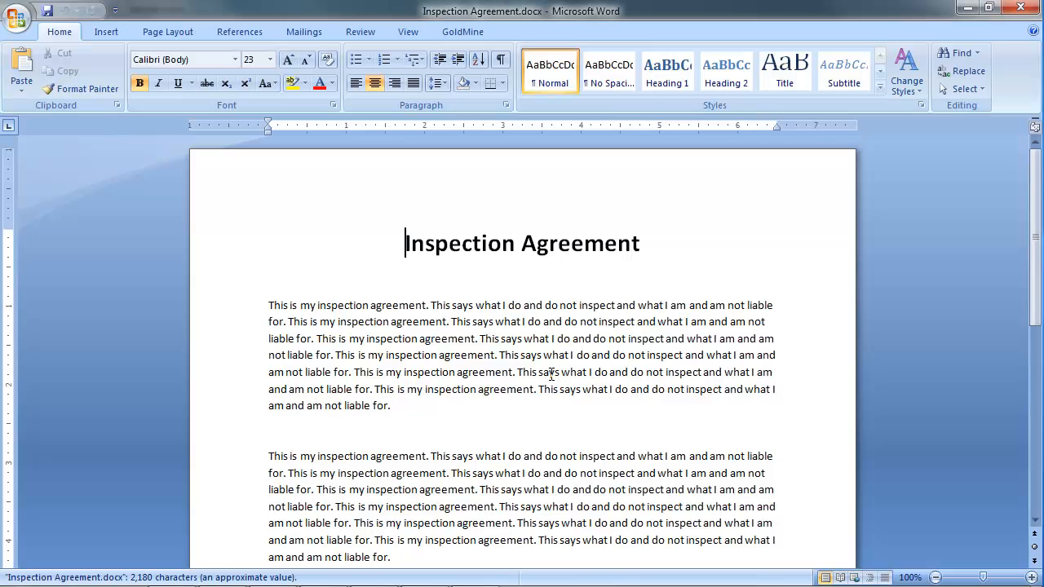
Copy the body paragraphs of Inspection Agreement.docx in Microsoft Word, and return to the open note in Palm-Tech Inspector
scroll(296, 262, down, 1)
drag(268, 263, 775, 531)
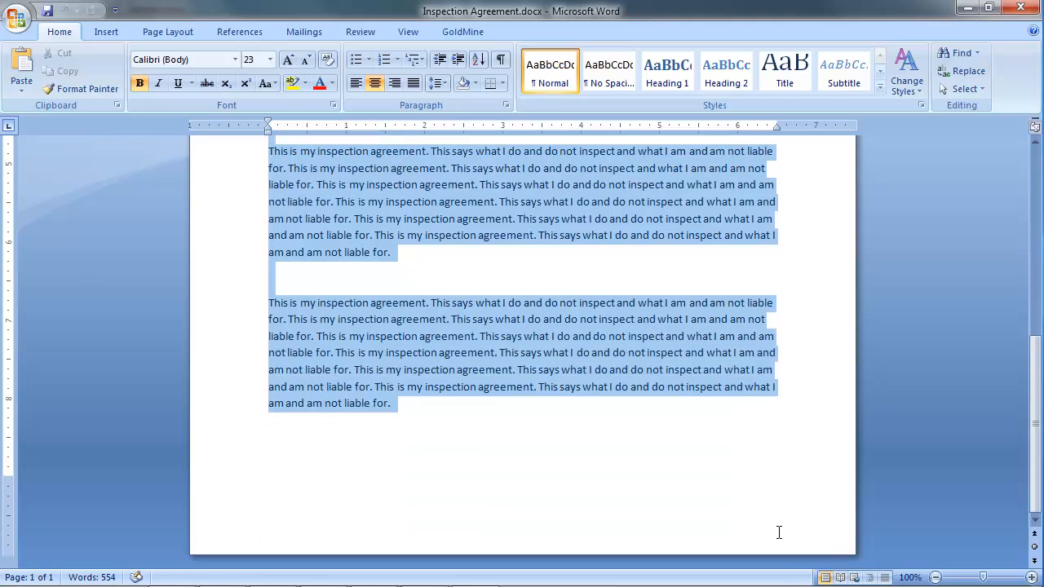
right_click(516, 298)
click(551, 339)
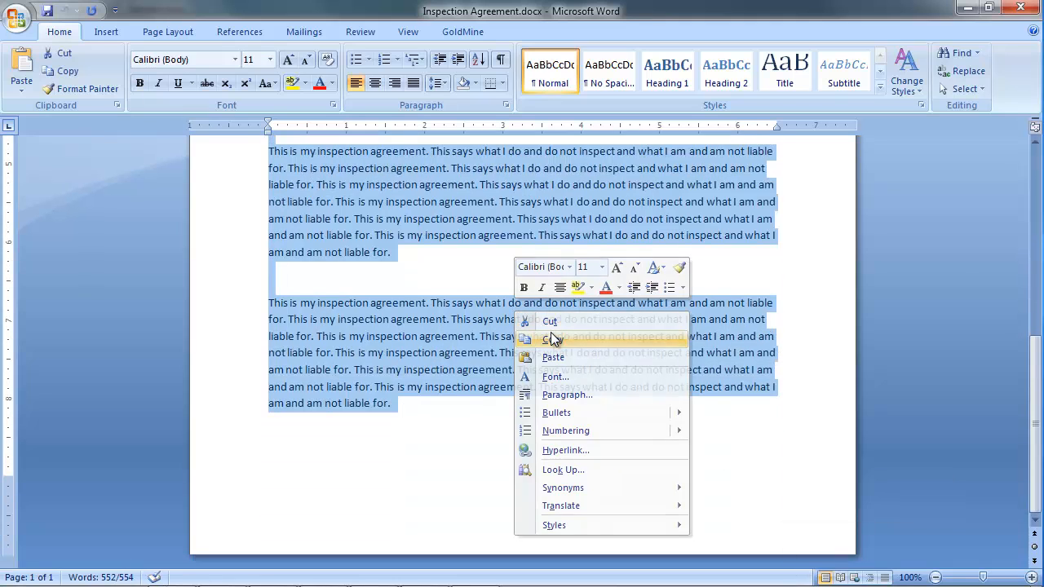
click(967, 8)
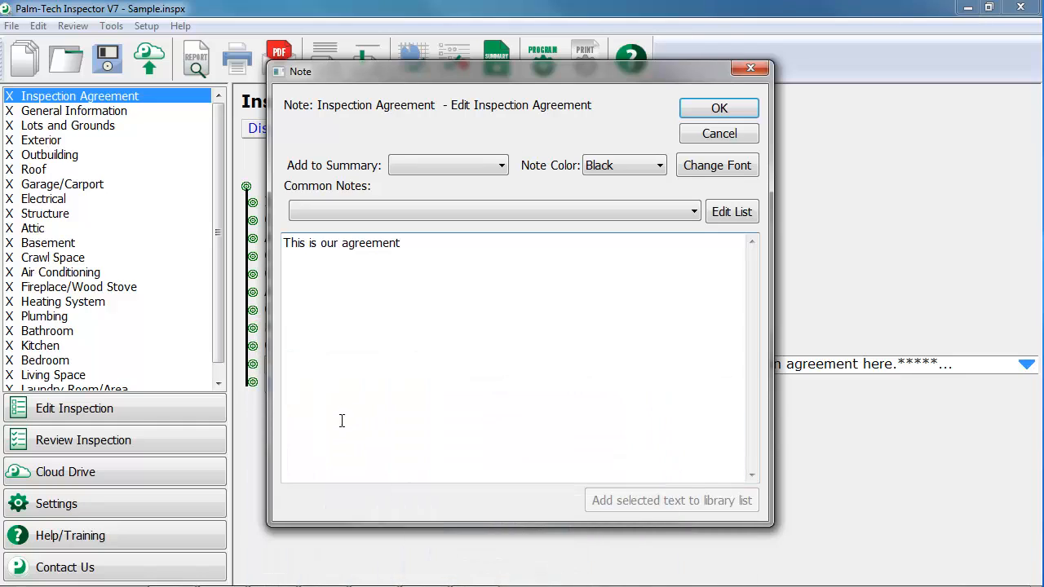
Paste the copied agreement below "This is our agreement" after a blank line, remove one extra line between paragraphs, and save the note
key(Return)
key(Return)
right_click(367, 301)
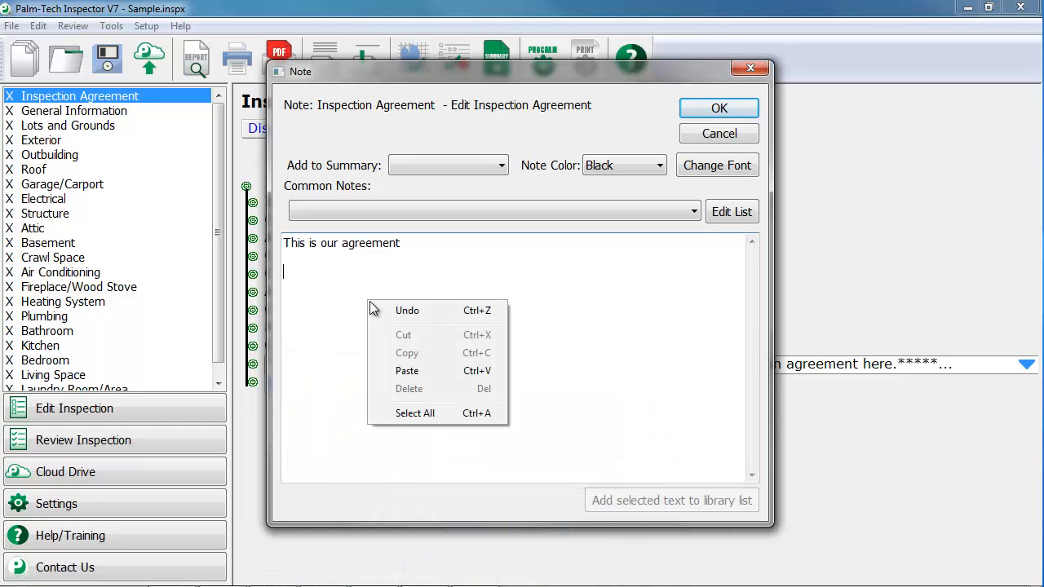
click(406, 370)
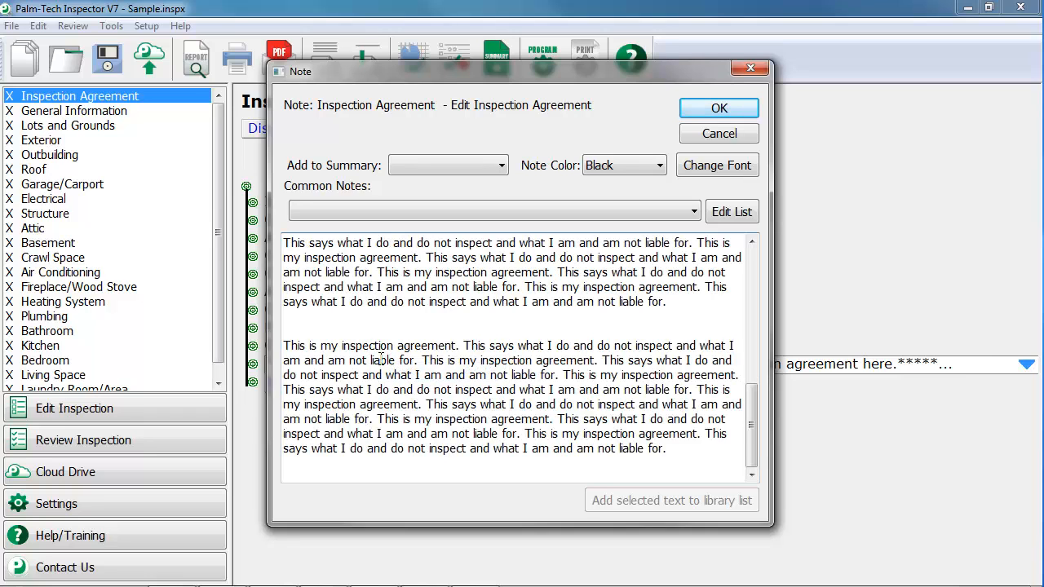
scroll(393, 325, up, 3)
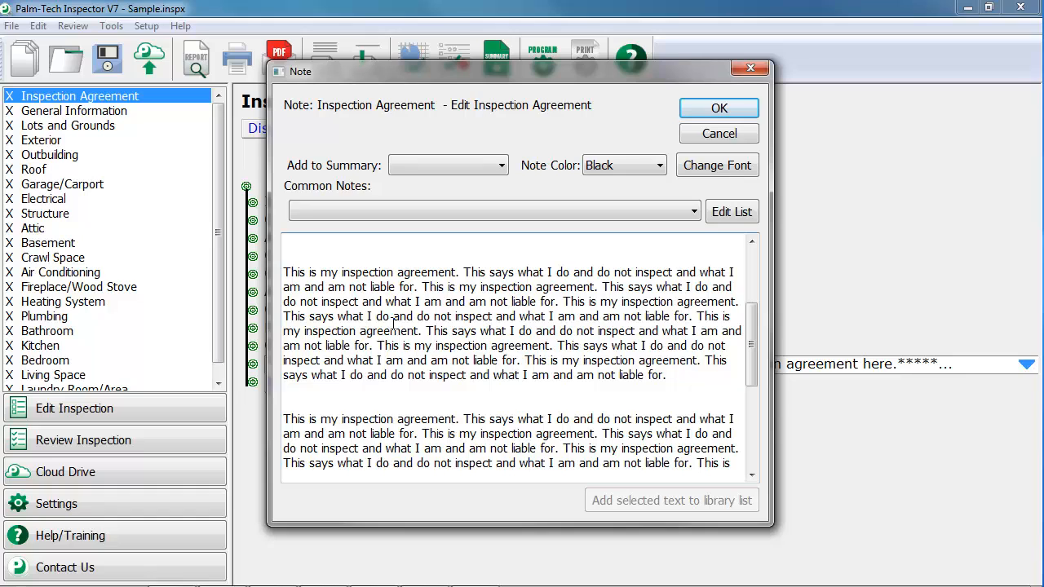
key(BackSpace)
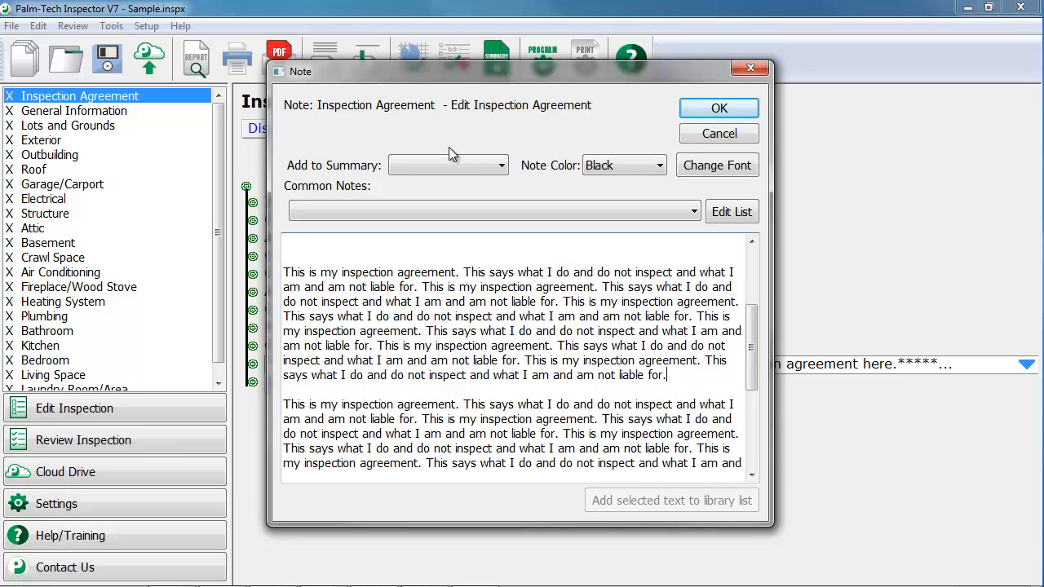
click(703, 108)
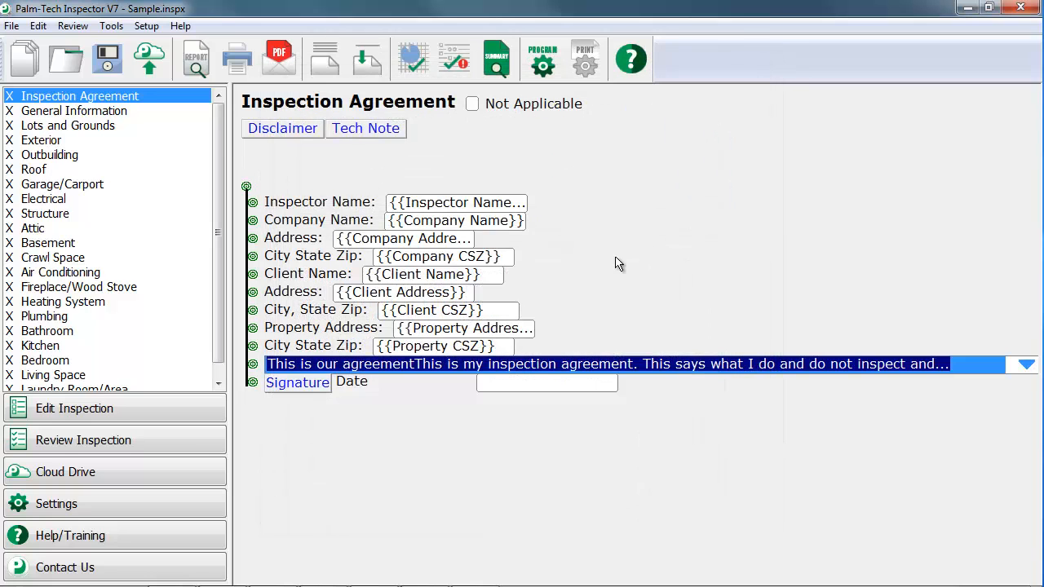
Open the agreement's electronic signature pad and close it without drawing a signature
click(298, 383)
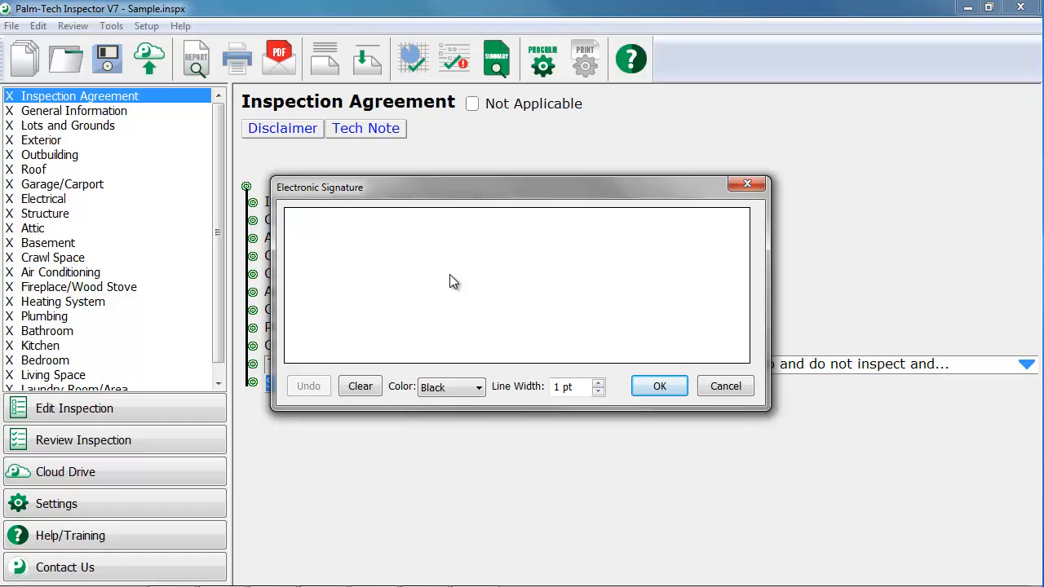
click(658, 386)
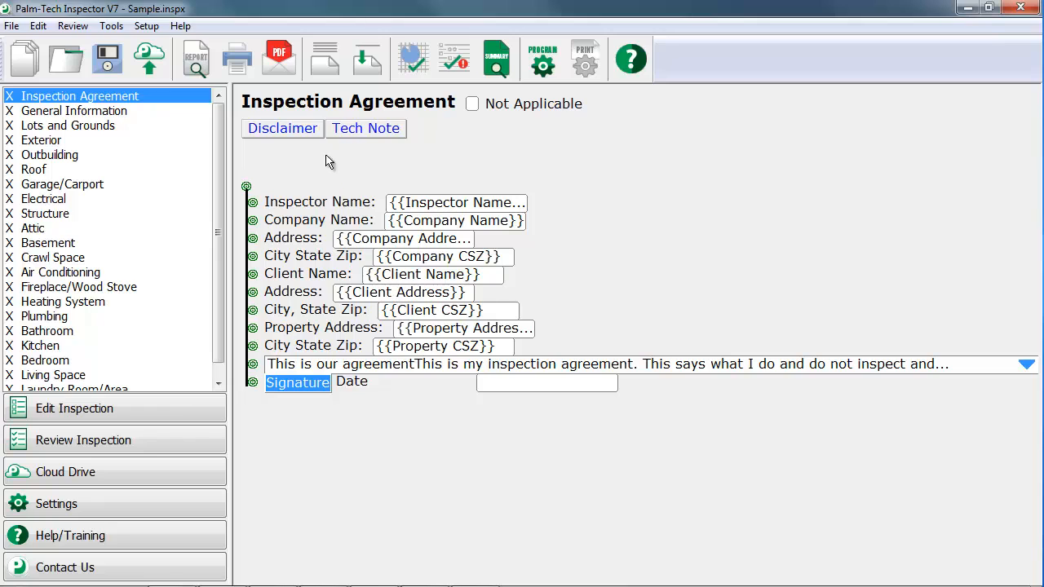
Preview the report and examine the Inspection Agreement page, checking the merged contact fields and the agreement text
click(201, 67)
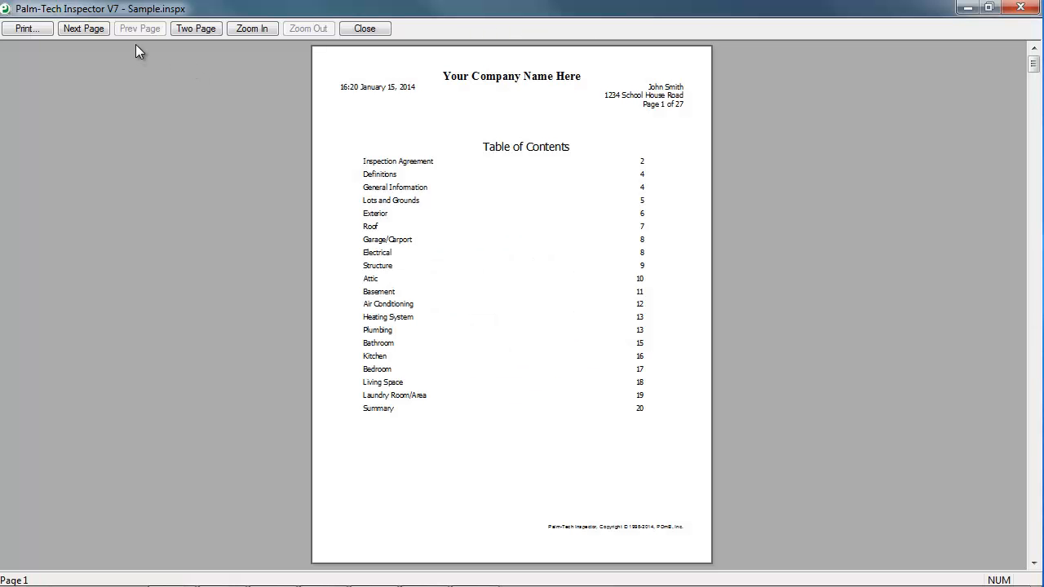
click(104, 26)
click(400, 193)
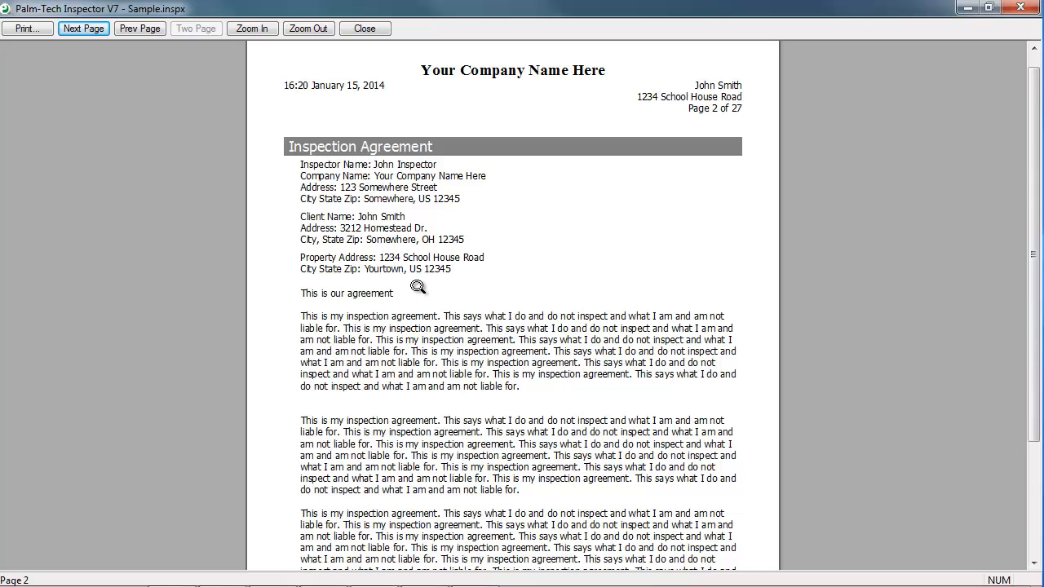
drag(1030, 283, 1029, 342)
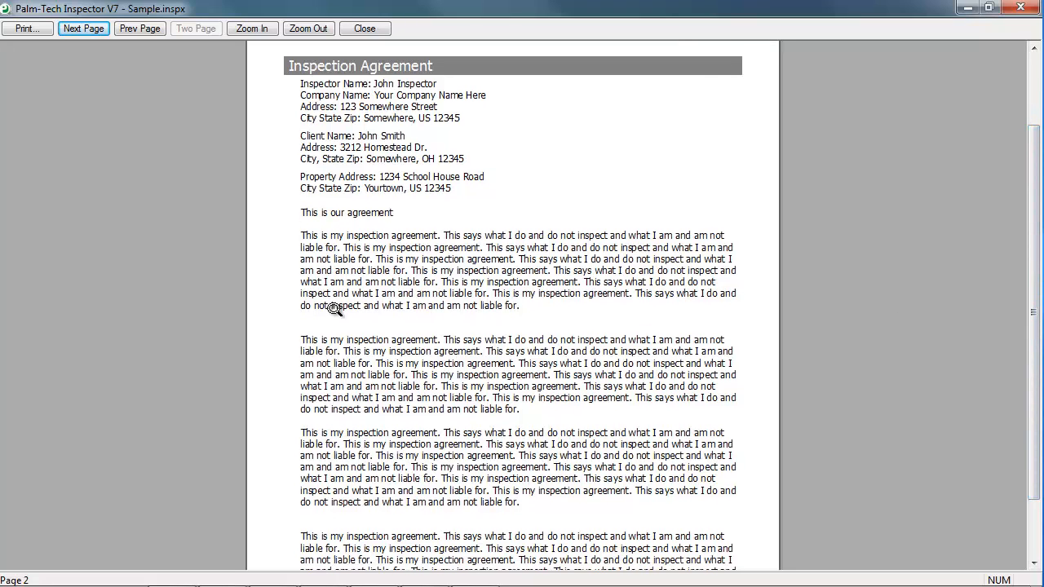